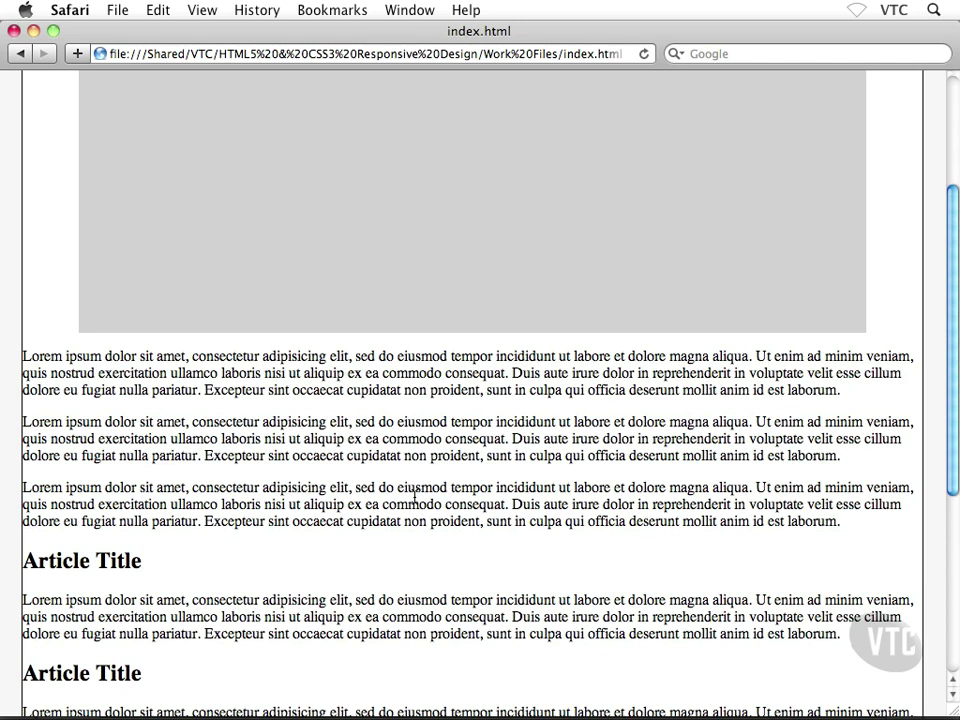
# Step: Review the grey slideshow block above plain paragraphs in Safari, then bring up the app switcher
pyautogui.press('super+Tab')
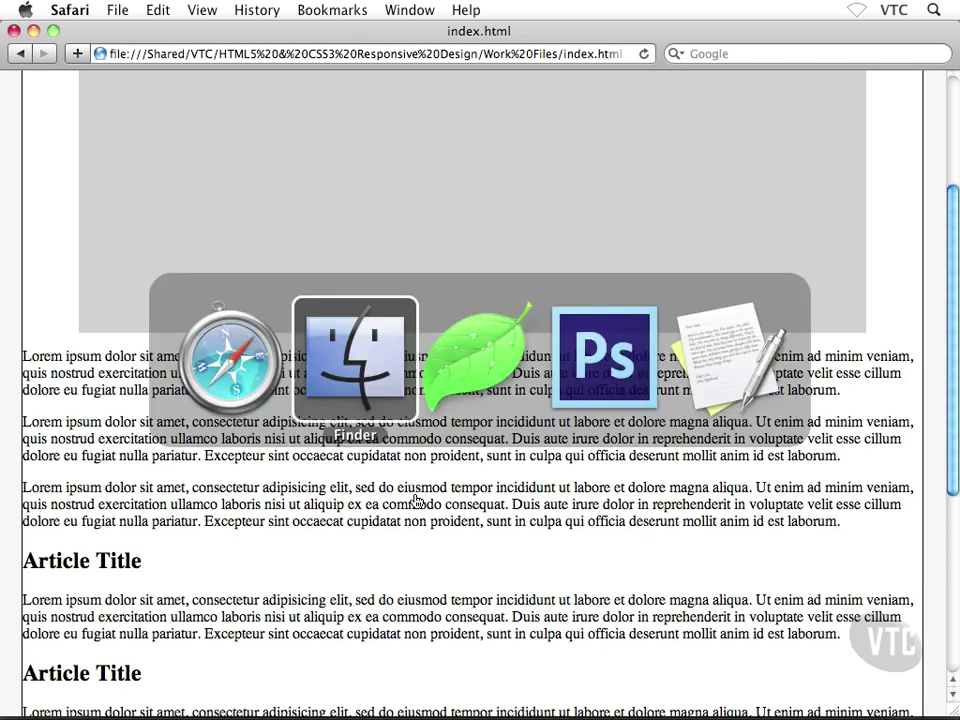
# Step: Return to Coda and scroll index.html down to the divs below the slideshow
pyautogui.press('super+Tab')
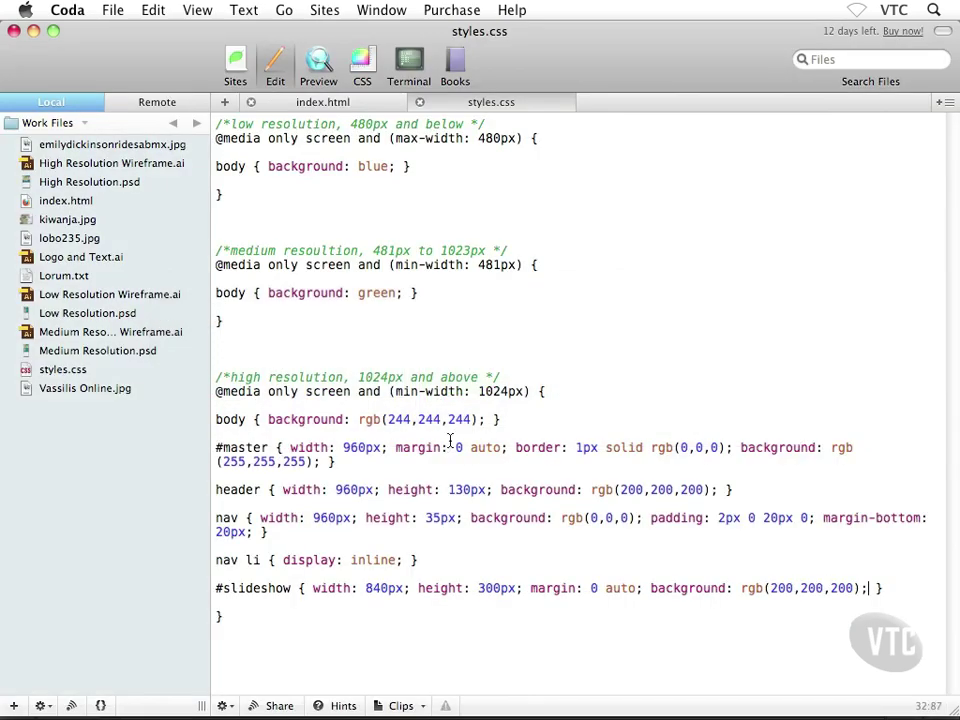
pyautogui.click(330, 105)
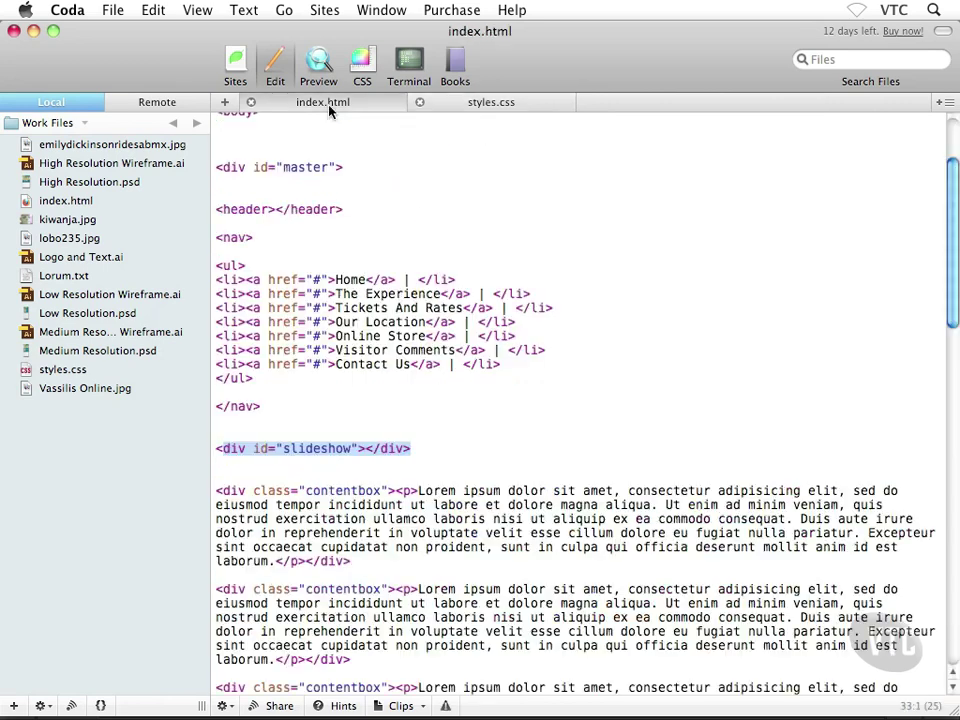
pyautogui.scroll(-3, 405, 343)
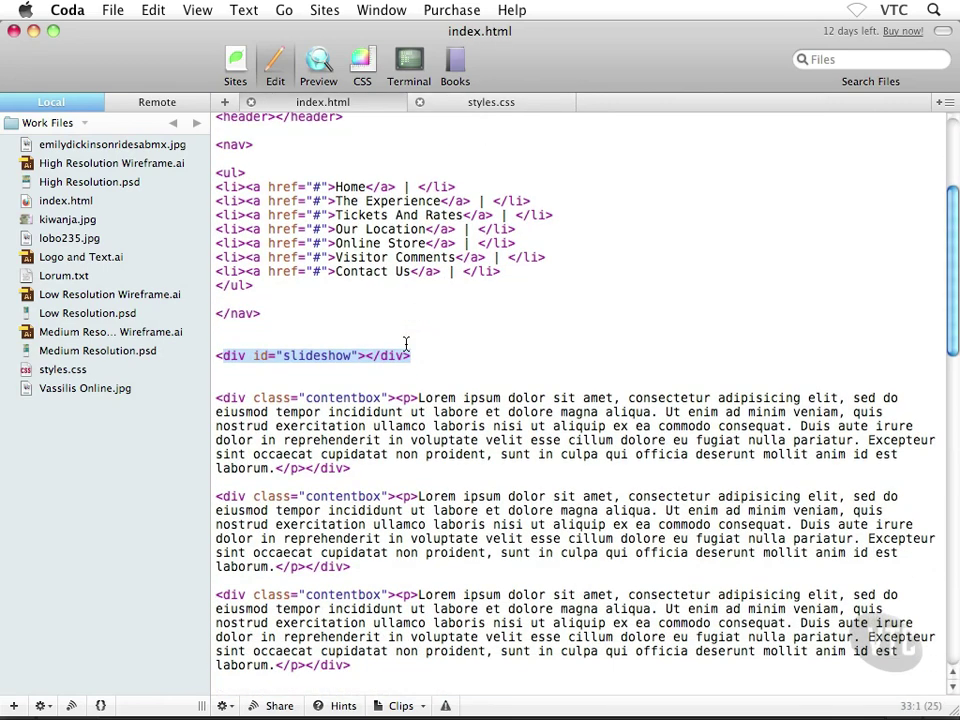
pyautogui.scroll(-1, 405, 343)
pyautogui.scroll(-2, 405, 343)
pyautogui.scroll(-2, 405, 343)
pyautogui.scroll(-1, 405, 343)
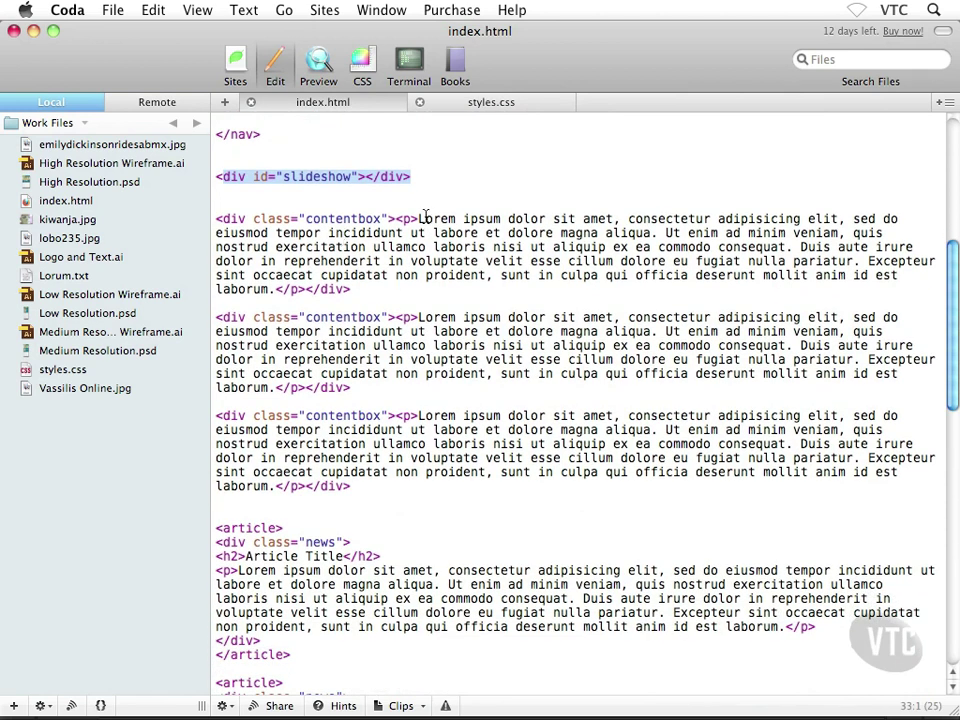
# Step: Highlight the contentbox class name on each of the three lorem ipsum divs
pyautogui.moveTo(419, 219); pyautogui.dragTo(455, 287)
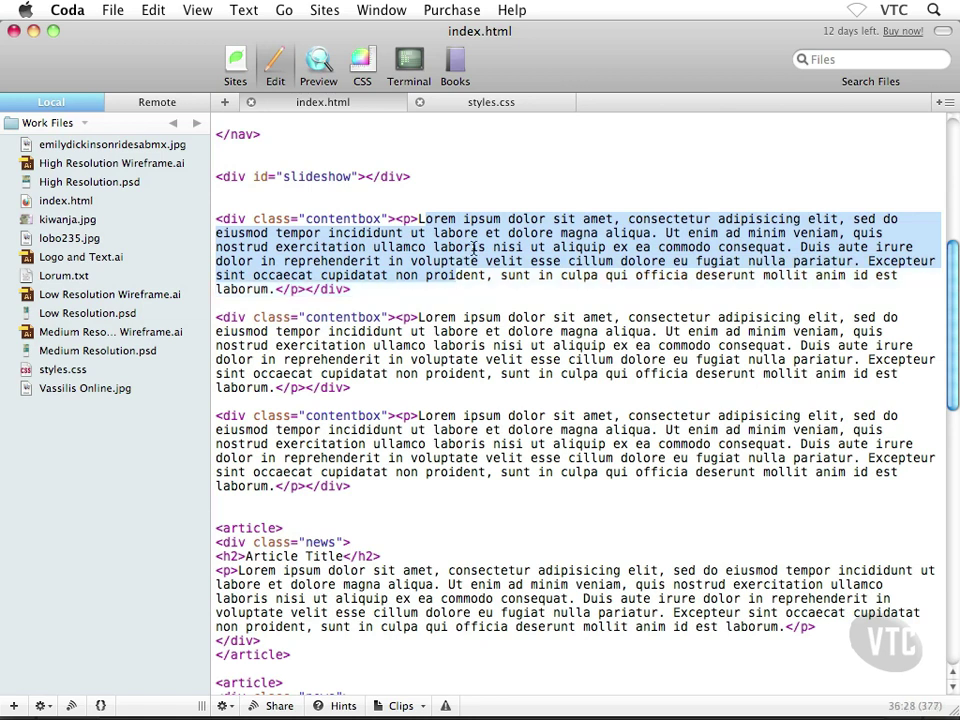
pyautogui.click(447, 246)
pyautogui.doubleClick(372, 219)
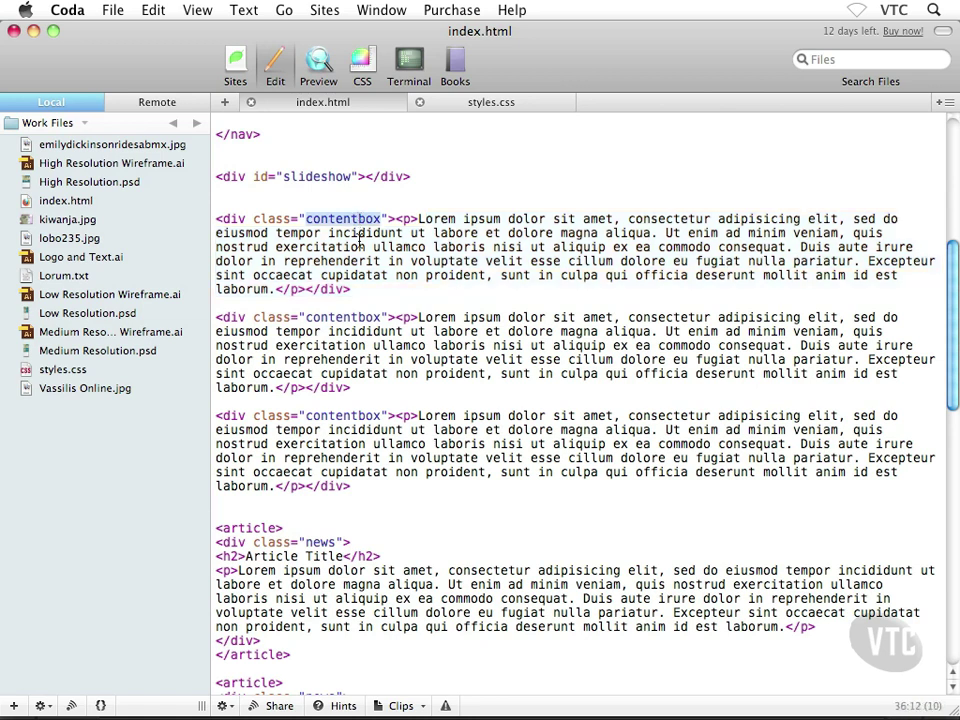
pyautogui.doubleClick(272, 219)
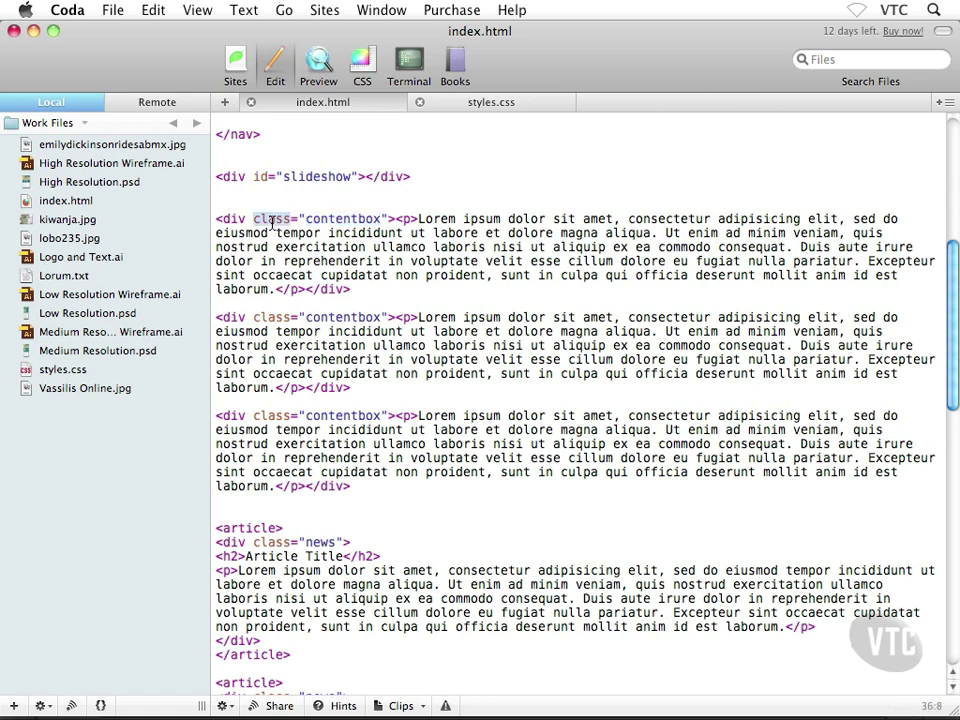
pyautogui.doubleClick(356, 219)
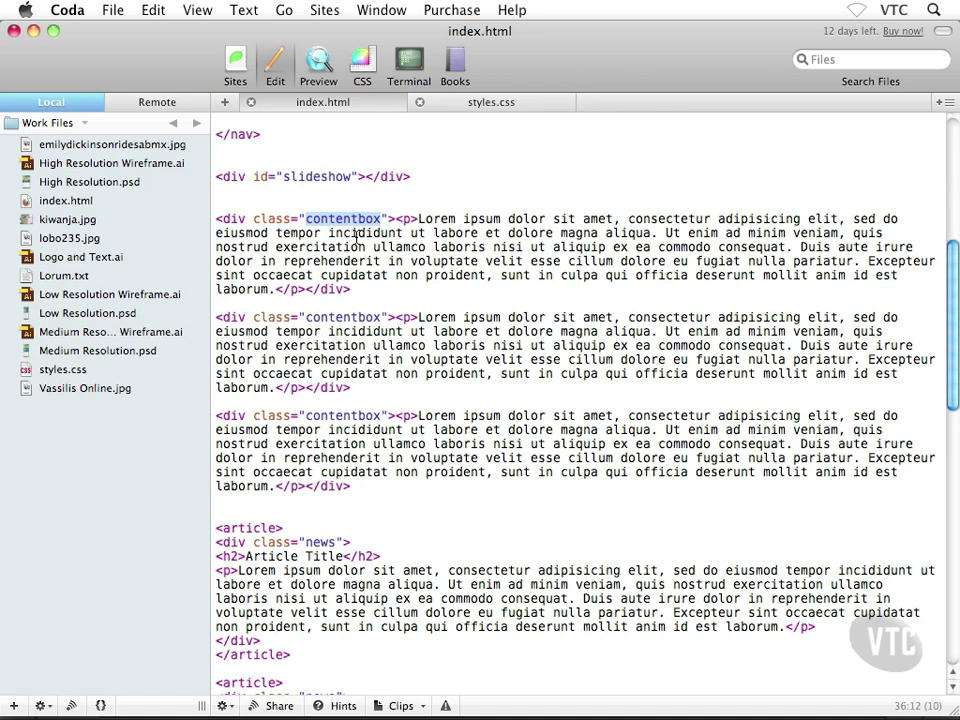
pyautogui.doubleClick(360, 317)
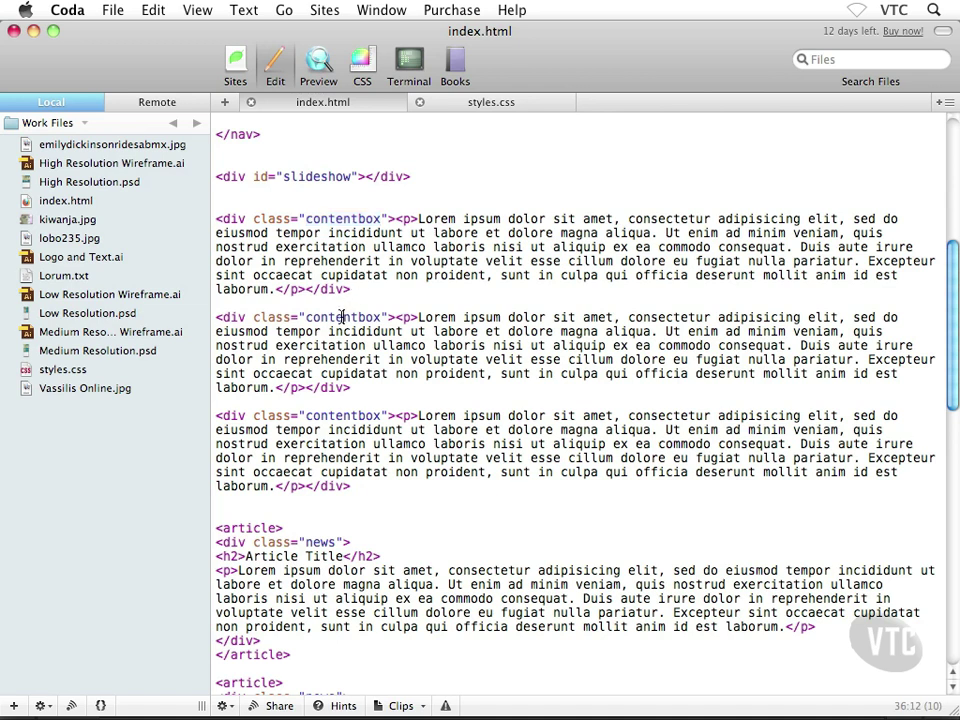
pyautogui.doubleClick(343, 415)
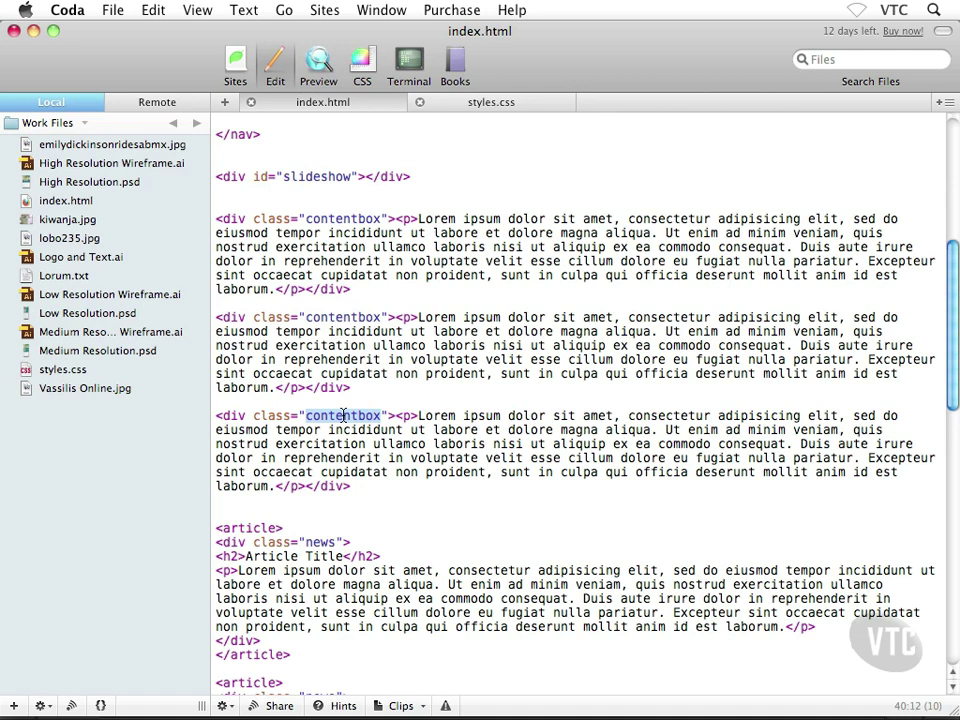
# Step: After #slideshow in styles.css, write .contentbox with width: 285px and background: rgb(200,200,200)
pyautogui.click(466, 104)
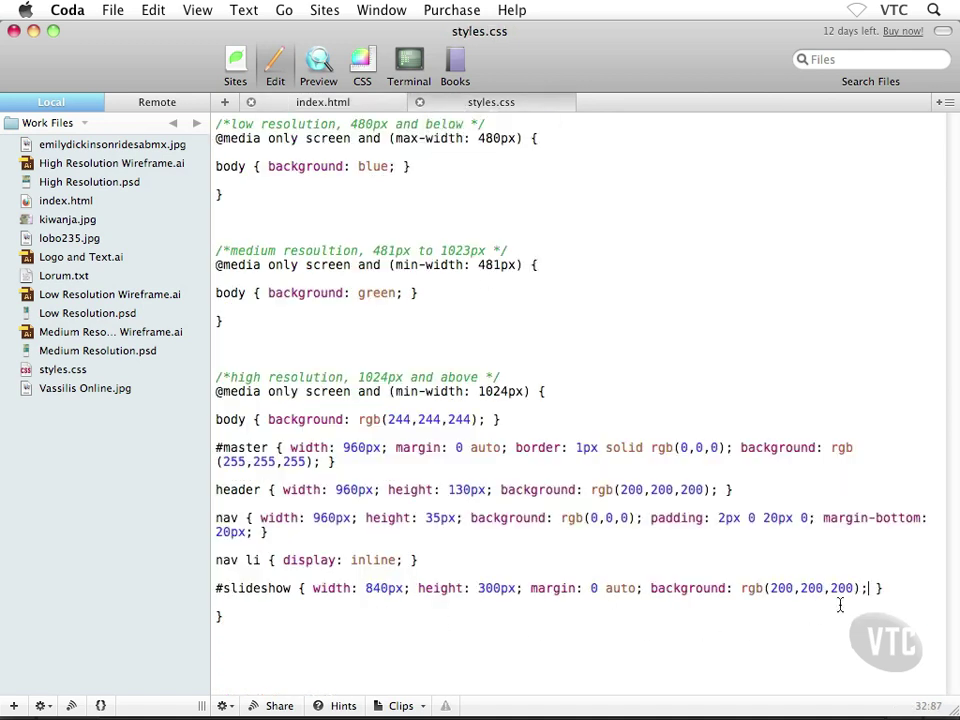
pyautogui.click(899, 590)
pyautogui.press('Return')
pyautogui.press('Return')
pyautogui.write('.')
pyautogui.write('contentbox {')
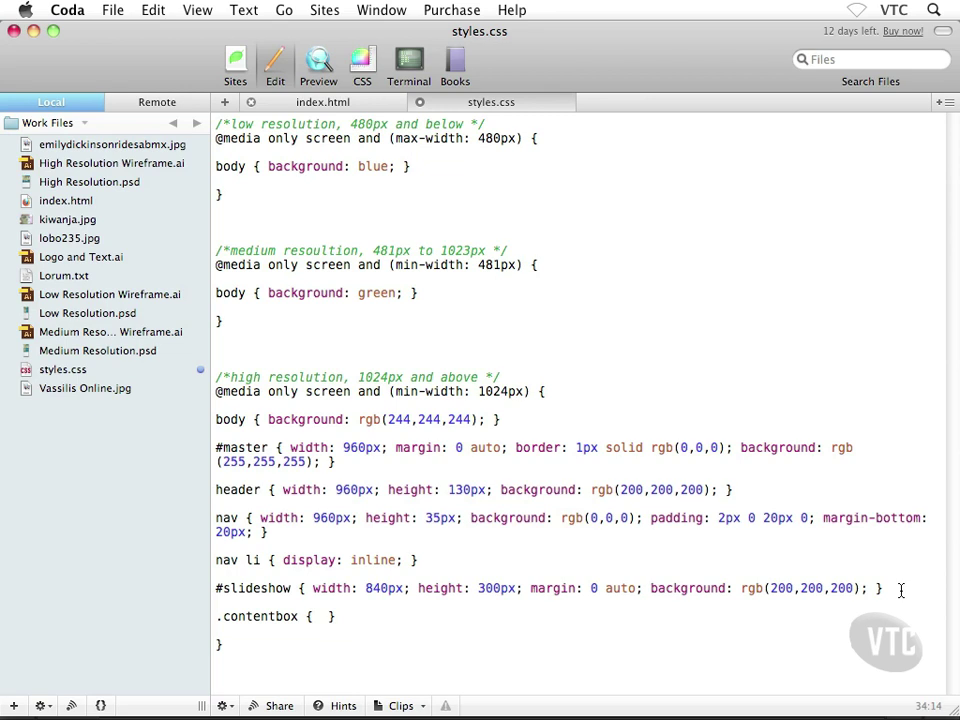
pyautogui.write(' width:')
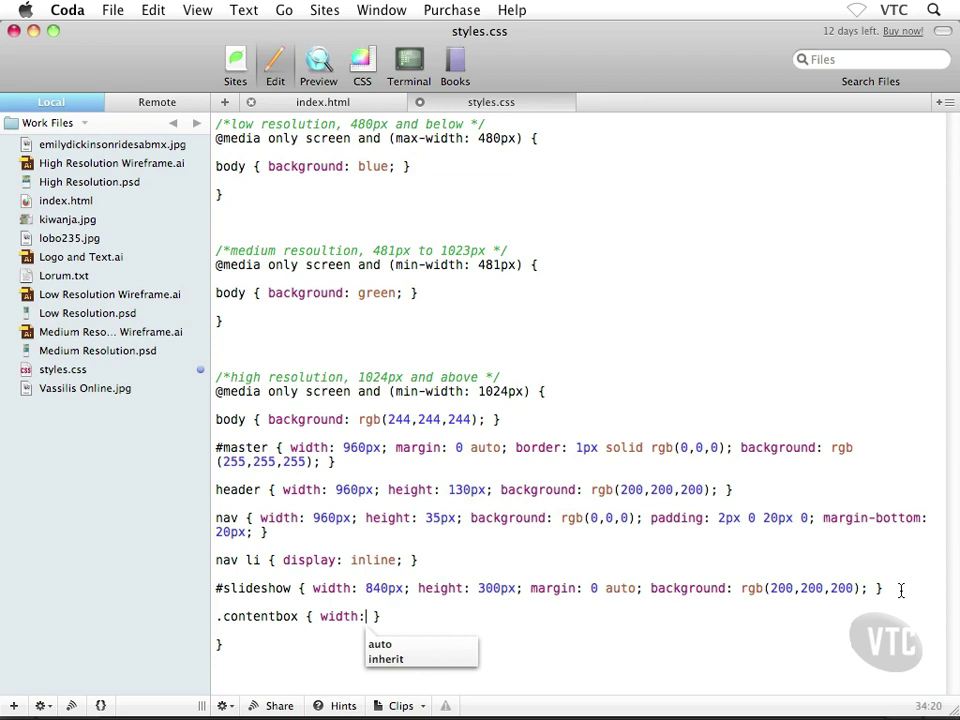
pyautogui.write('285px;')
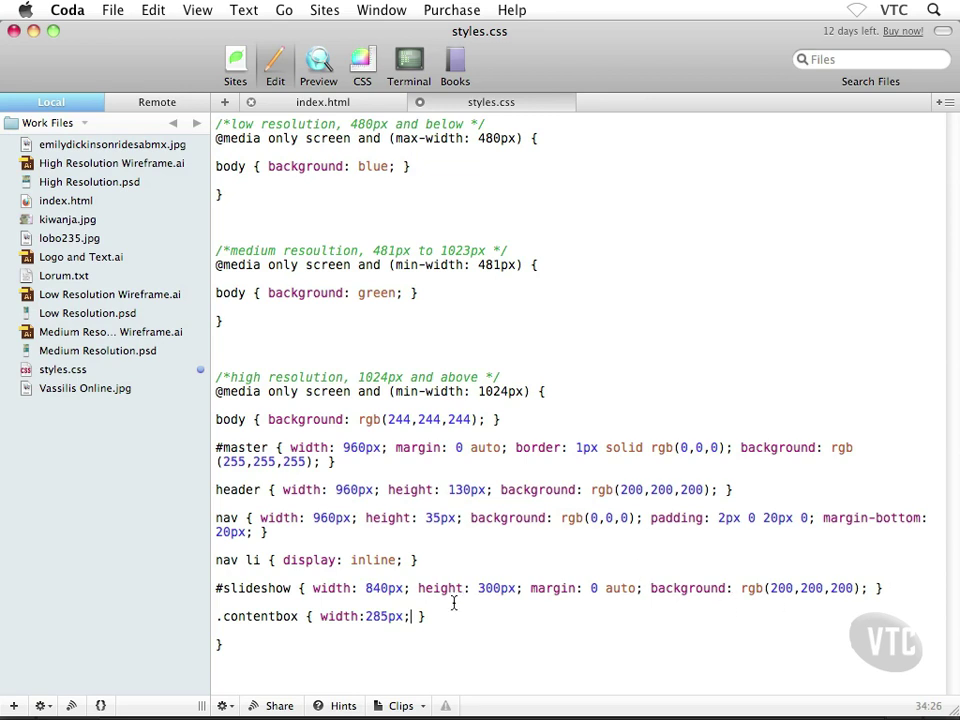
pyautogui.click(366, 619)
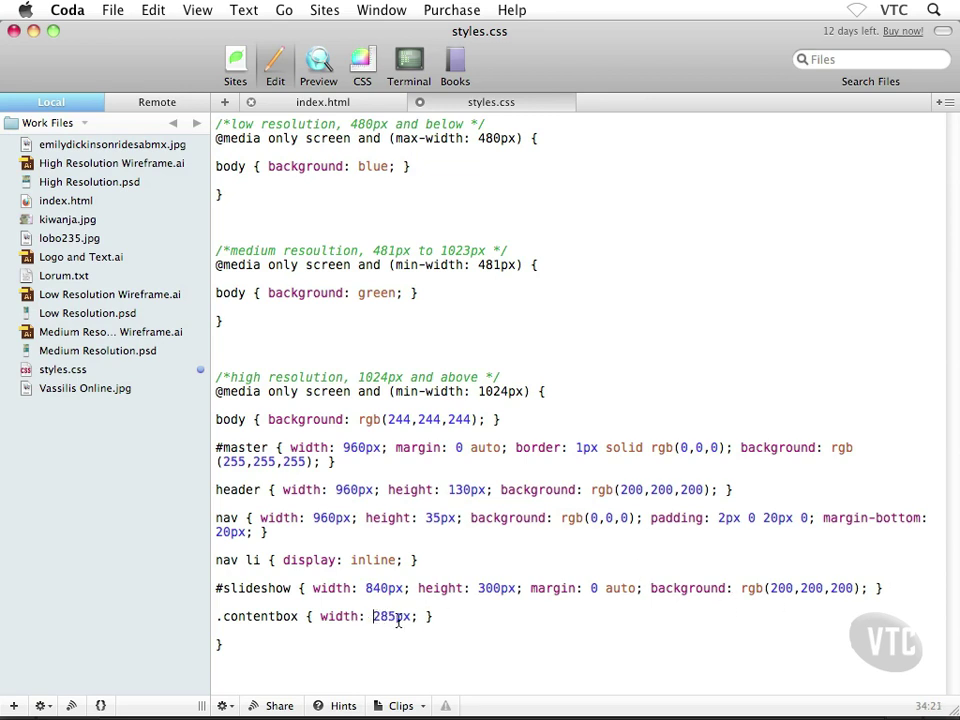
pyautogui.click(416, 618)
pyautogui.write('backgroun')
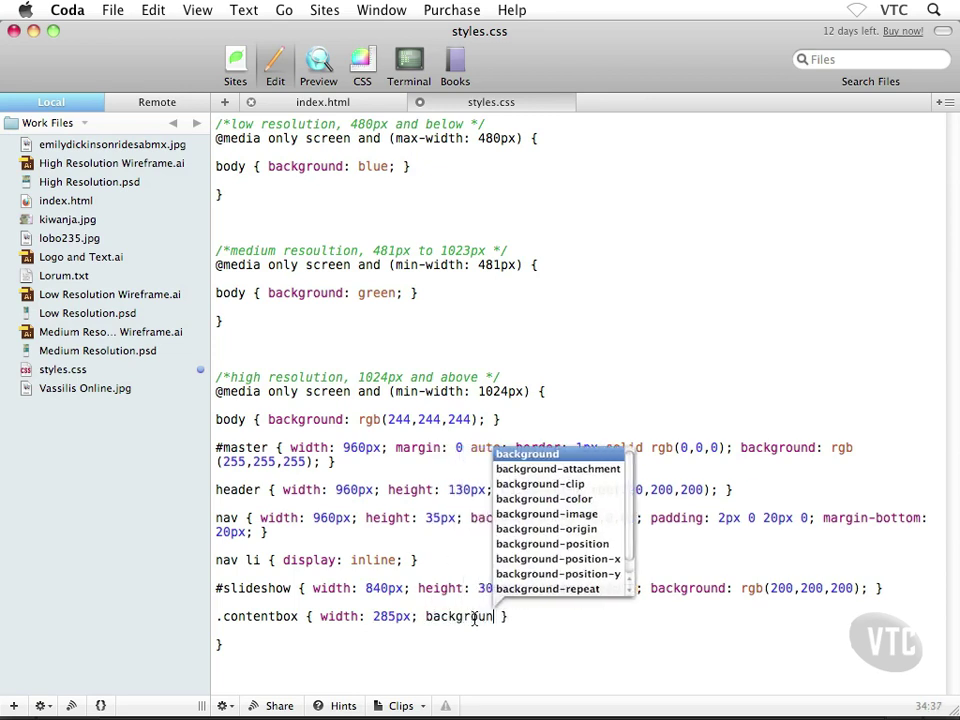
pyautogui.write('d: rgb(200,200,200);')
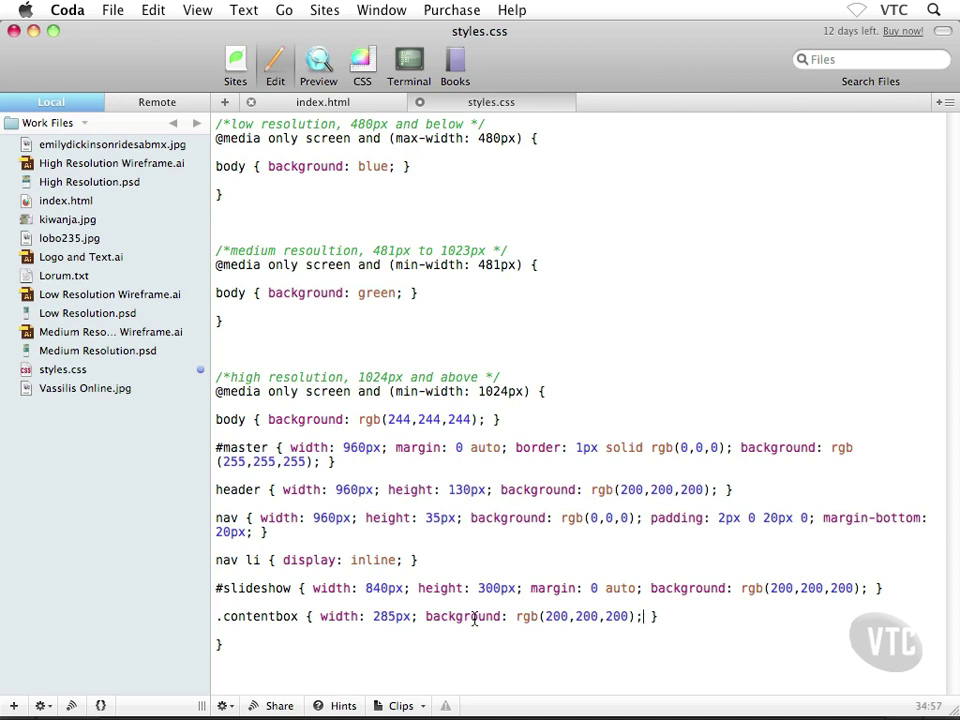
# Step: Add padding: 10px and margin: 0 0 10px 10px to the .contentbox rule
pyautogui.write('padding: 1px ')
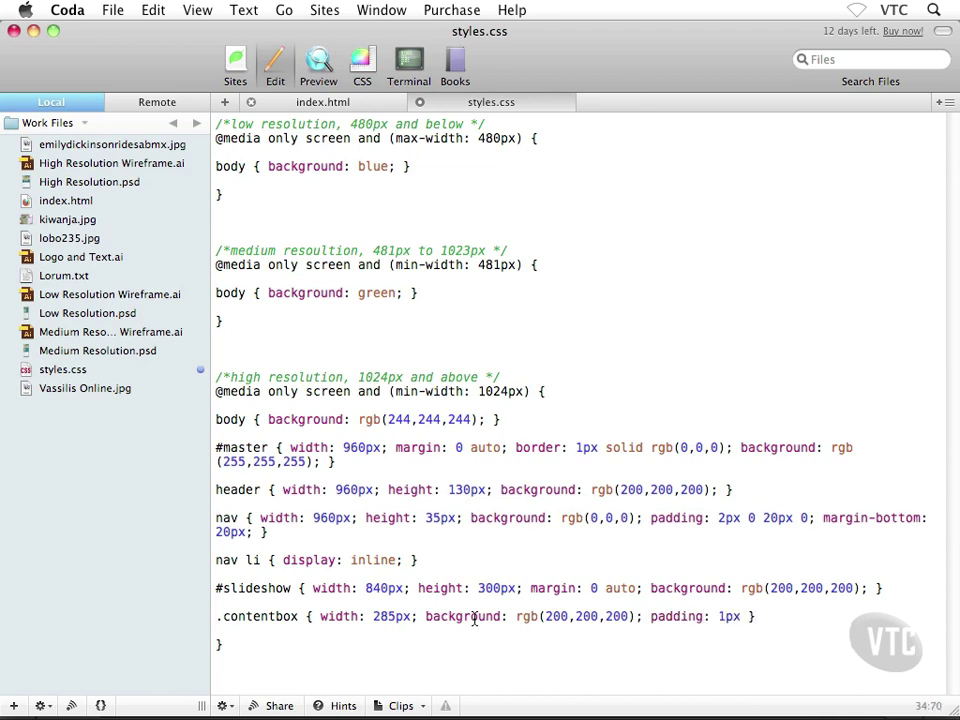
pyautogui.write('0px;')
pyautogui.write(' margin: ')
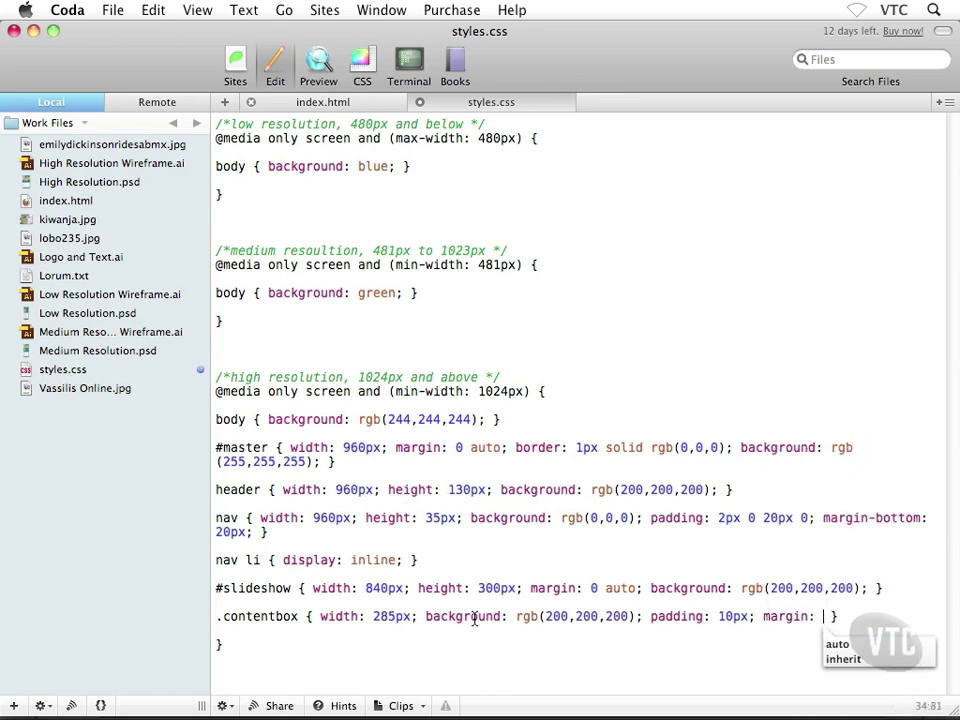
pyautogui.write('0')
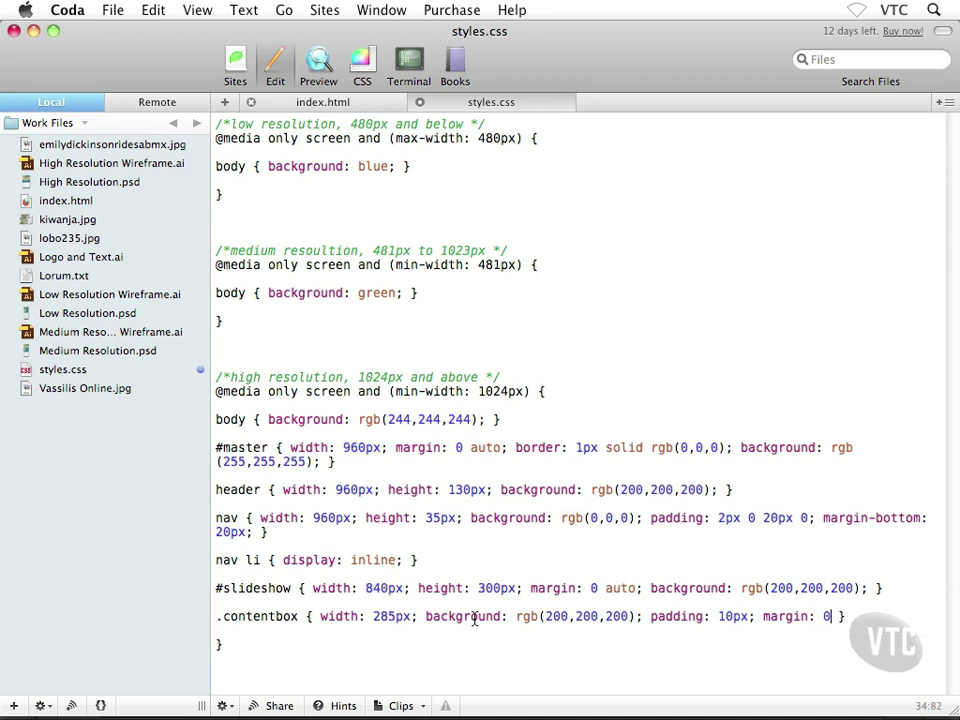
pyautogui.write(' 0')
pyautogui.write(' 10')
pyautogui.write('px')
pyautogui.write(' 10')
pyautogui.write('px ')
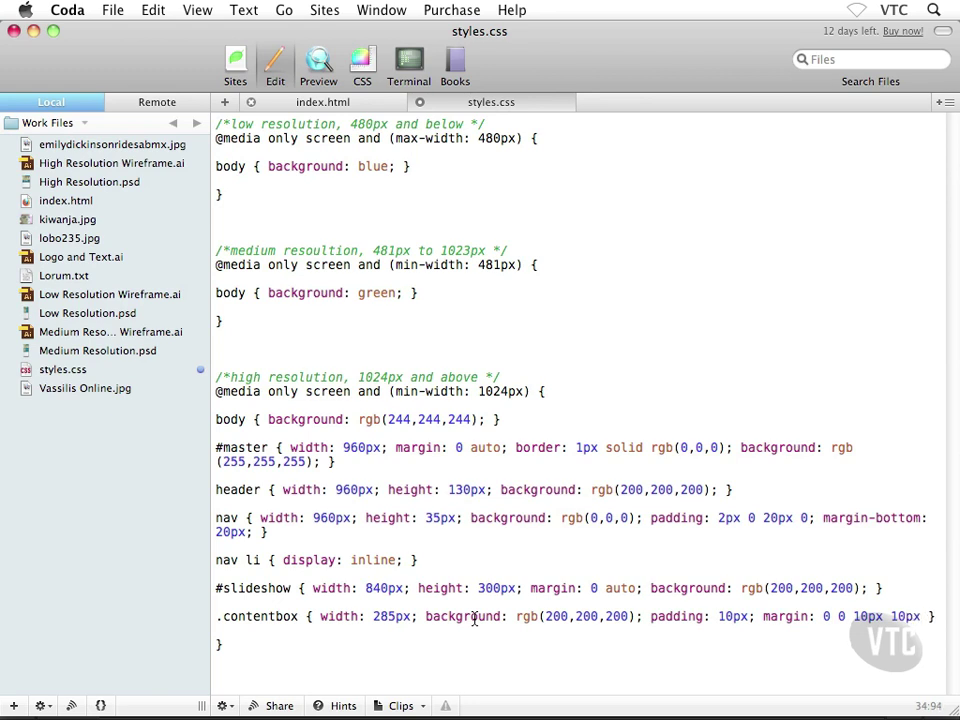
pyautogui.write(';')
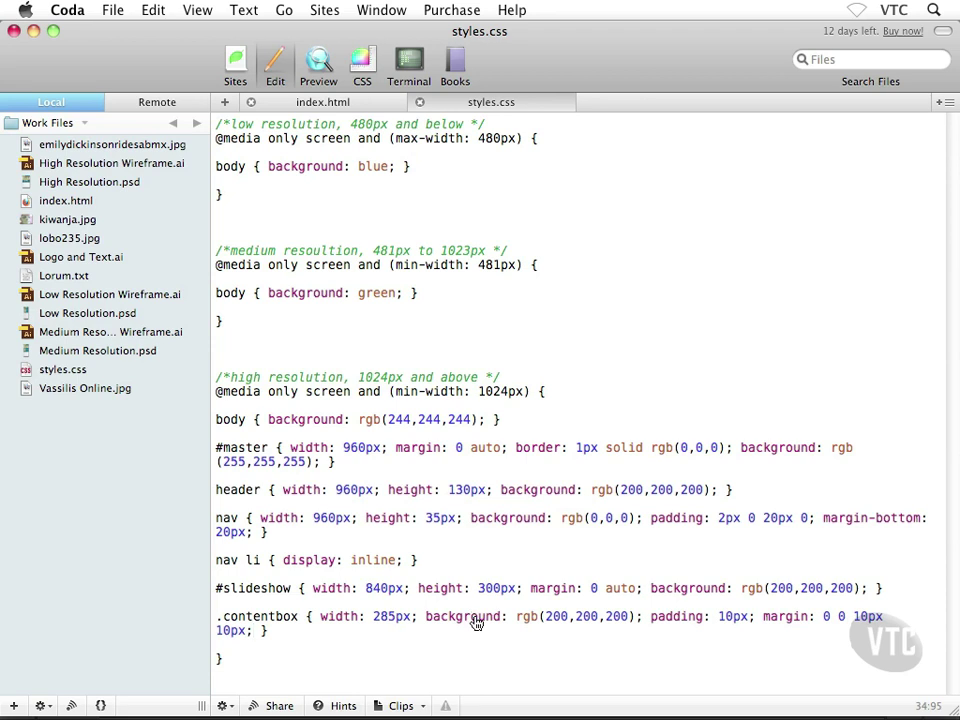
pyautogui.press('super+Tab')
# Step: Reload index.html and scroll through the three padded grey boxes stacked in one column
pyautogui.press('super+r')
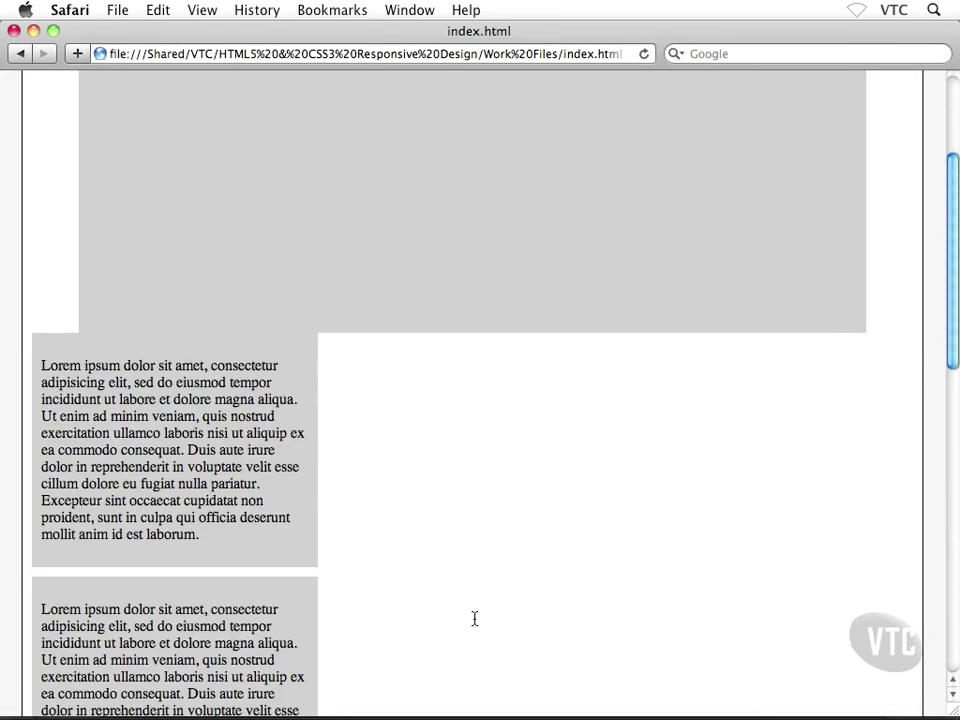
pyautogui.scroll(-4, 477, 620)
pyautogui.scroll(-2, 440, 617)
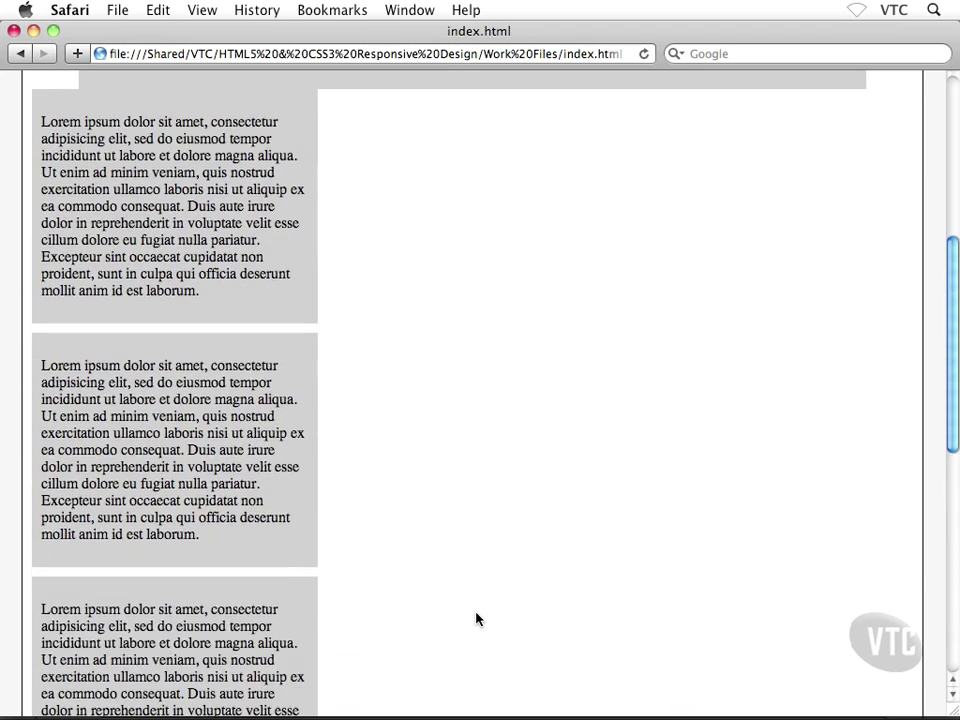
pyautogui.scroll(-3, 257, 382)
pyautogui.scroll(-1, 257, 382)
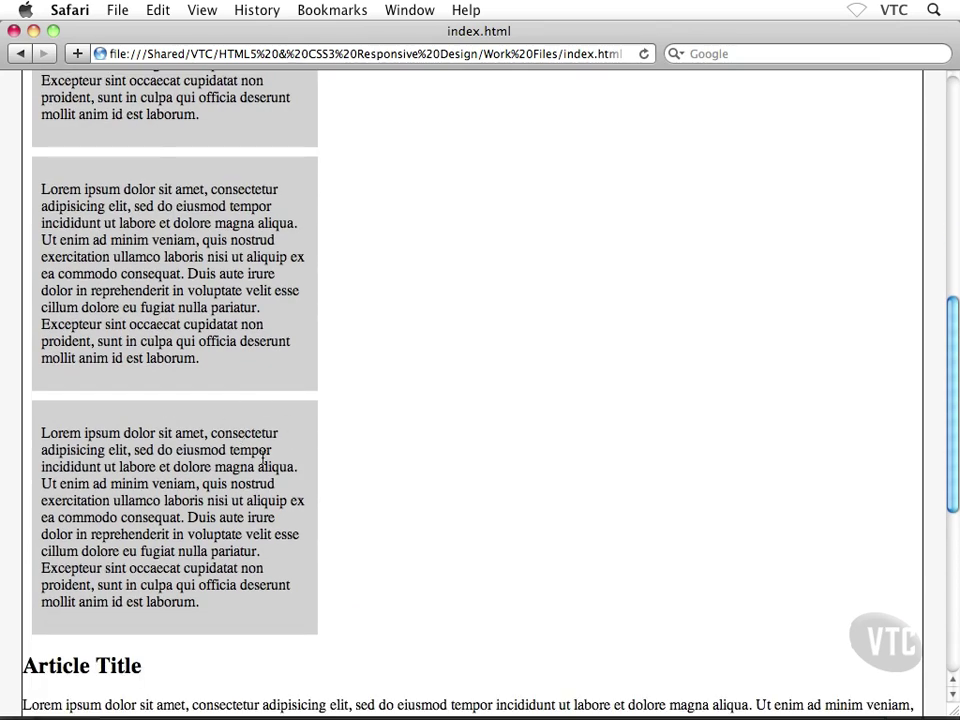
pyautogui.scroll(2, 262, 445)
pyautogui.scroll(2, 280, 410)
pyautogui.scroll(5, 274, 415)
pyautogui.scroll(-5, 262, 410)
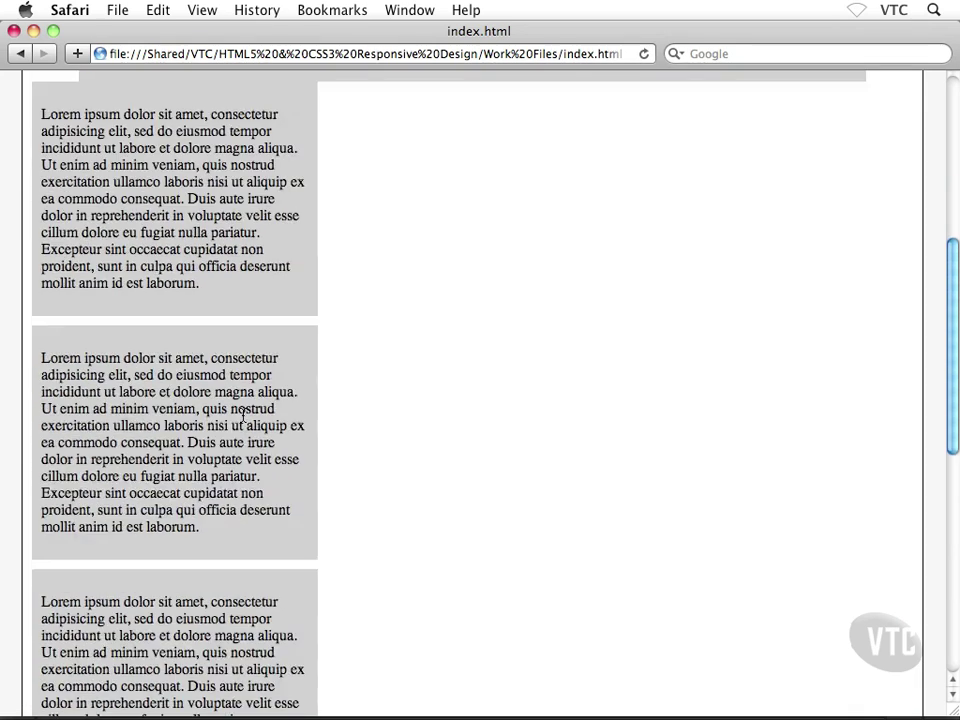
pyautogui.scroll(-3, 243, 418)
pyautogui.scroll(4, 243, 418)
pyautogui.scroll(4, 180, 310)
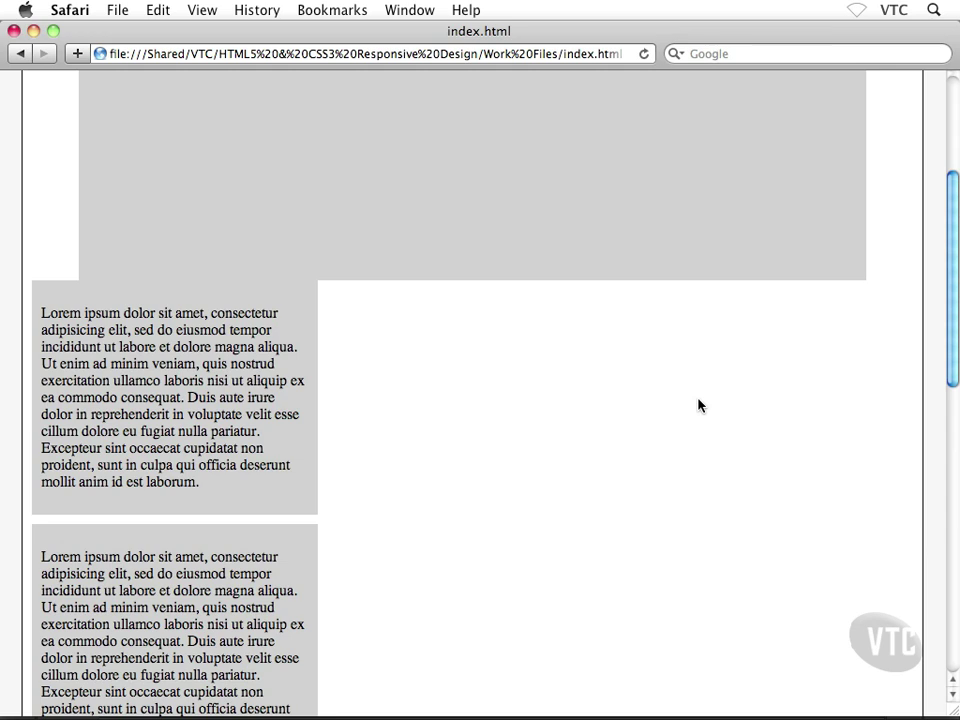
# Step: Add float: left; to the end of the .contentbox rule
pyautogui.press('super+Tab')
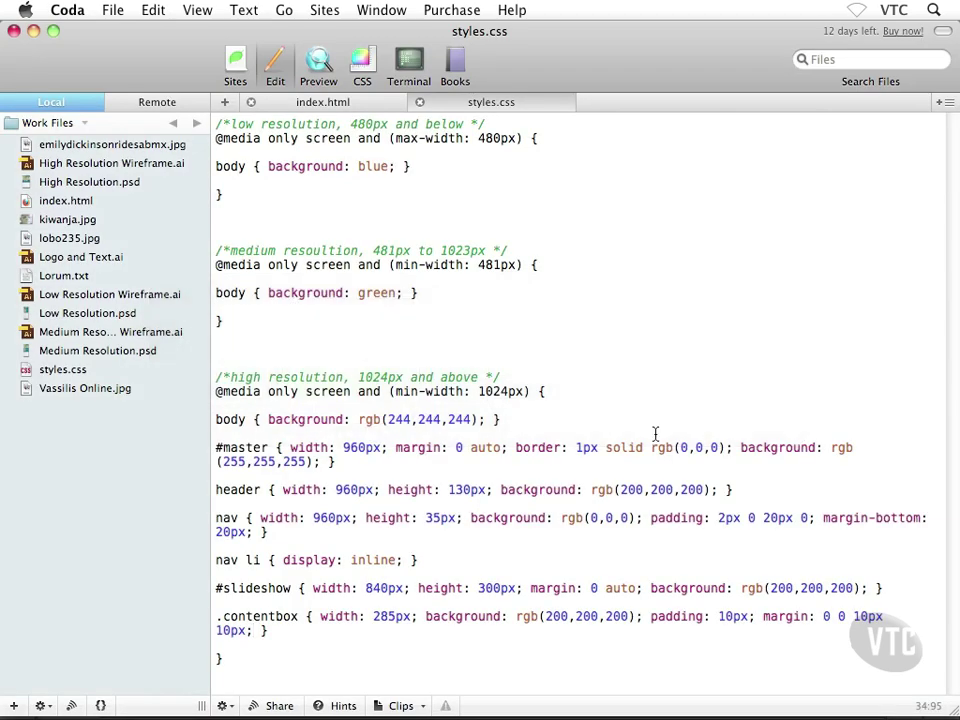
pyautogui.tripleClick(275, 617)
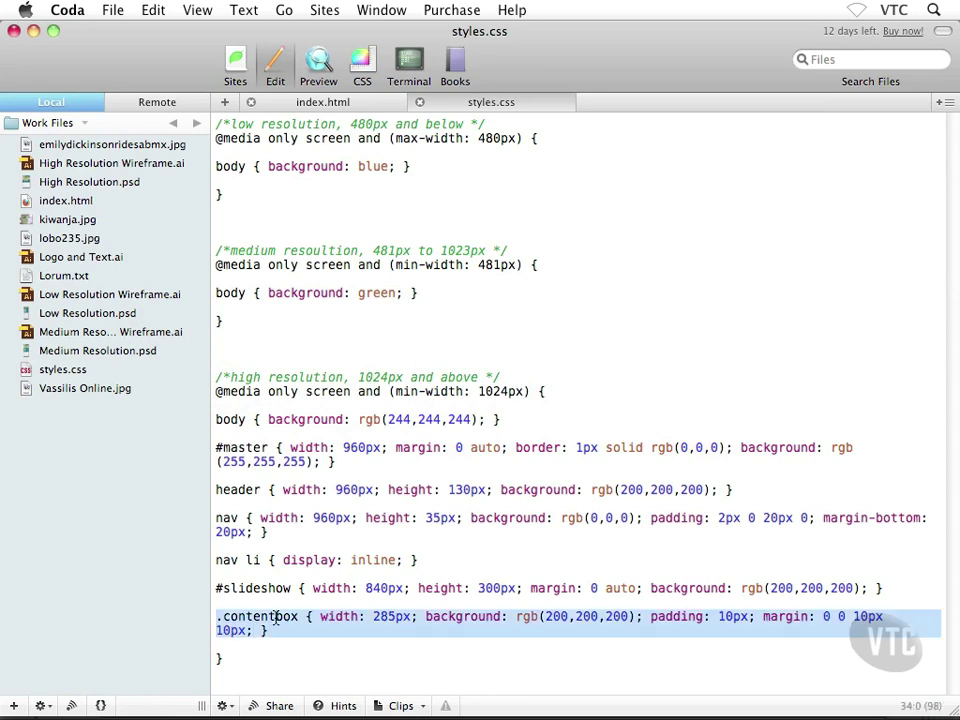
pyautogui.click(328, 633)
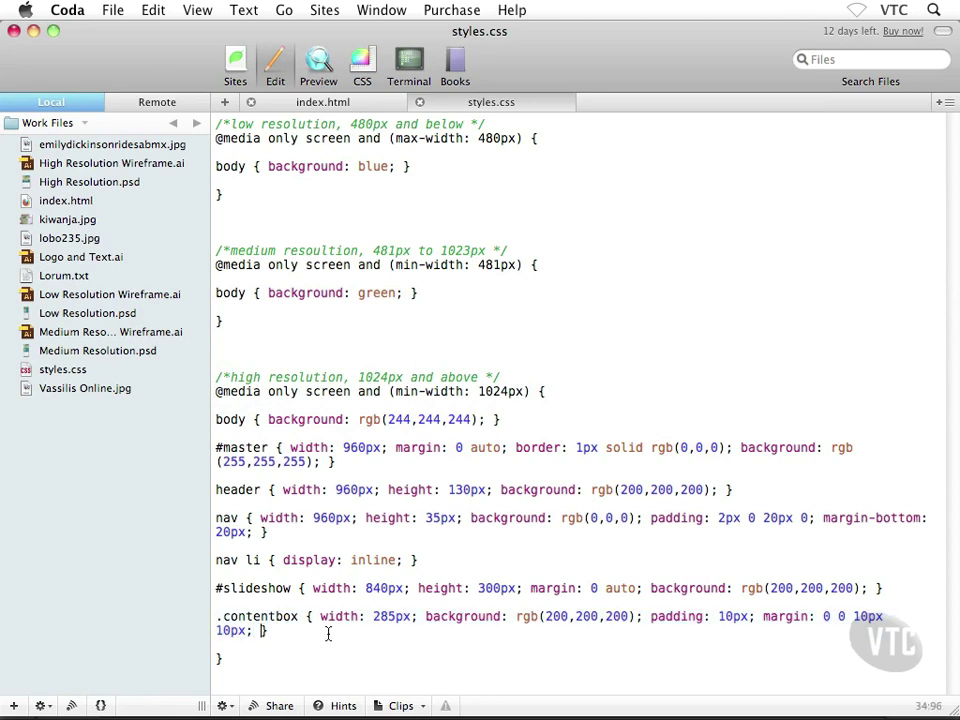
pyautogui.write('floa')
pyautogui.press('BackSpace')
pyautogui.press('BackSpace')
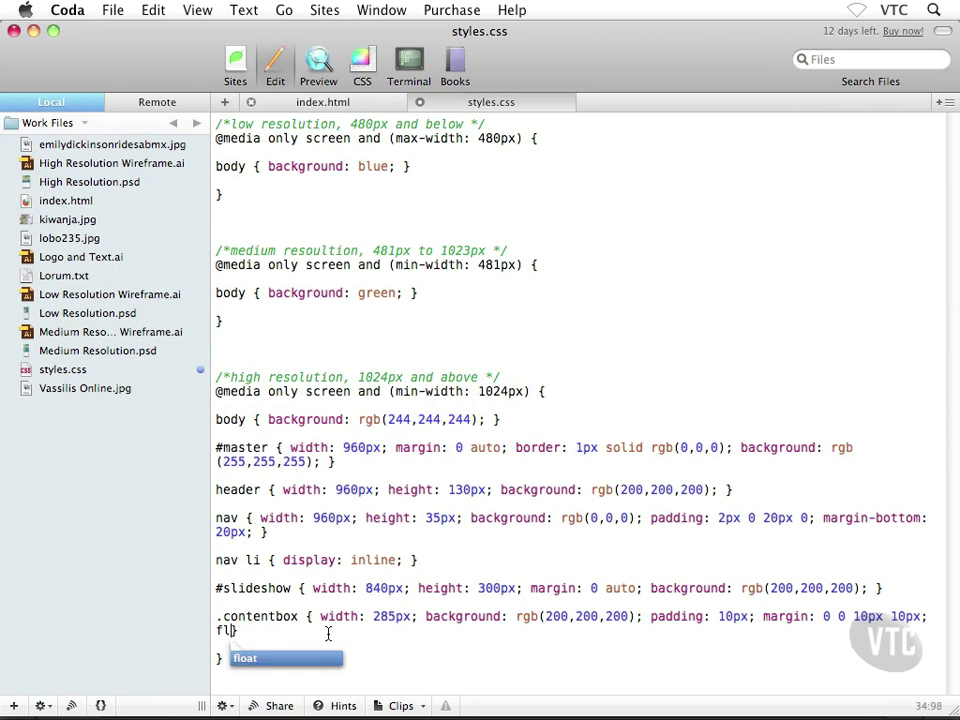
pyautogui.write('loat:')
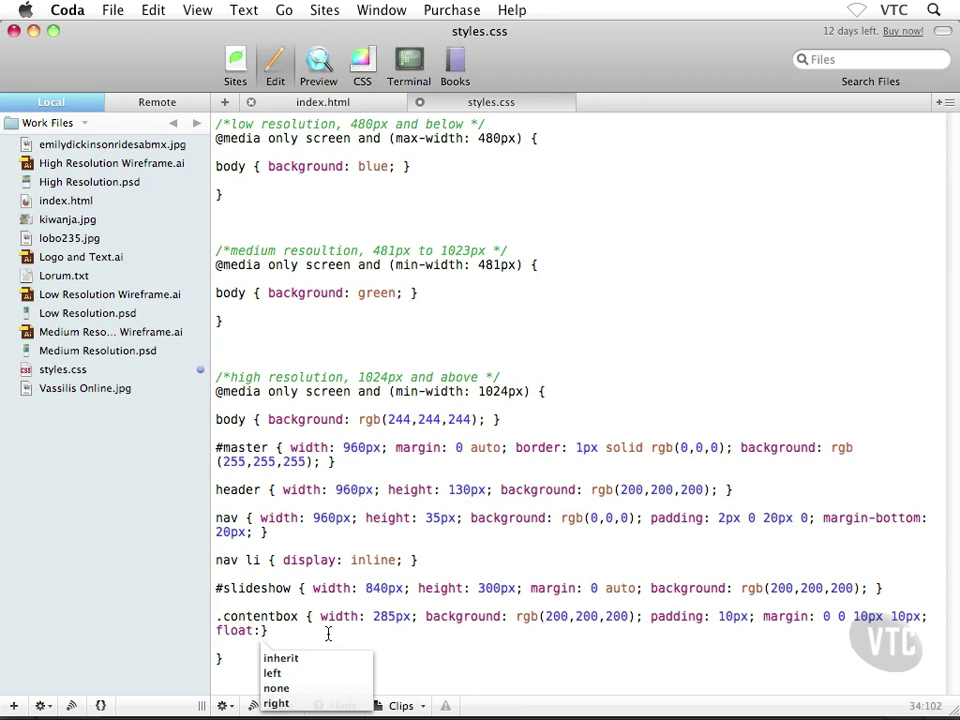
pyautogui.write(' left;')
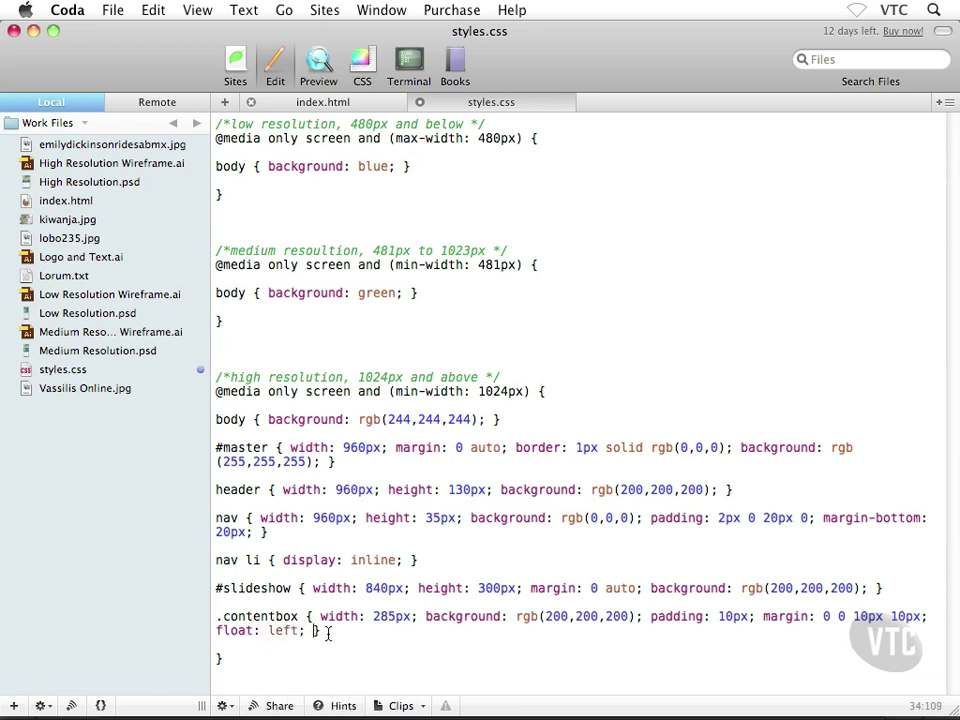
# Step: Save styles.css and reload Safari to show the boxes side by side
pyautogui.press('super+s')
pyautogui.press('super+Tab')
pyautogui.press('super+r')
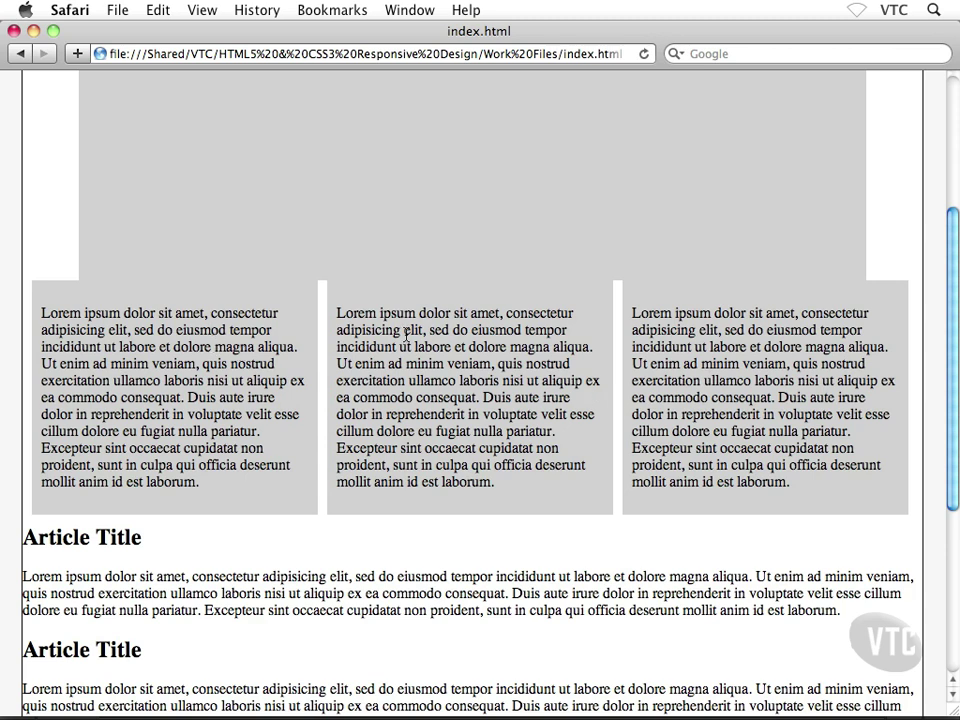
# Step: Check the three side-by-side grey columns in Safari, then return to styles.css in Coda
pyautogui.press('super+Tab')
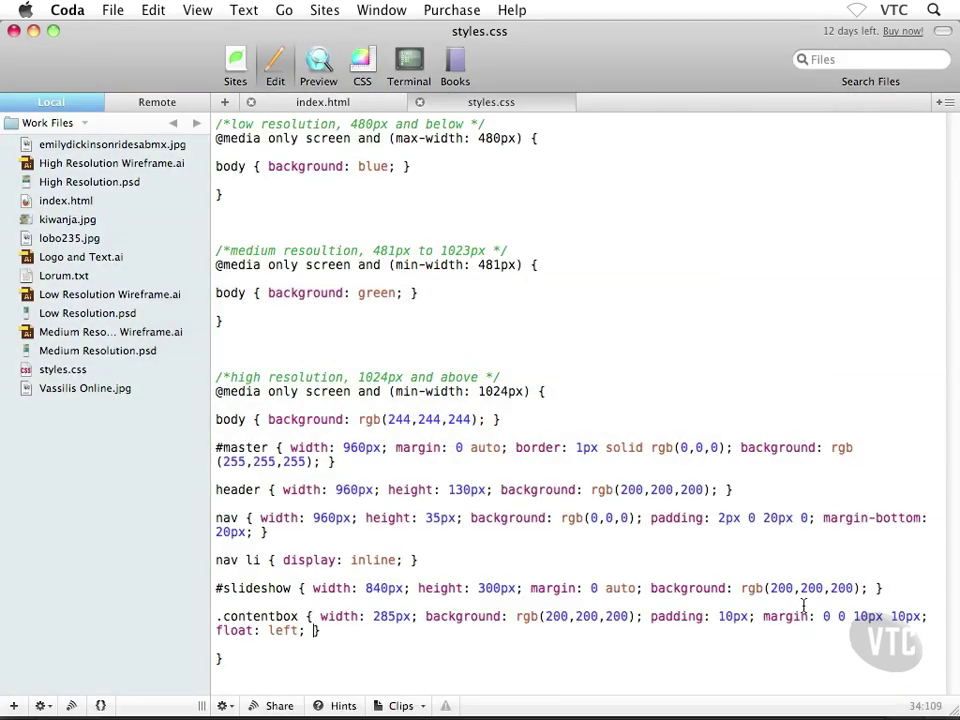
# Step: Change the .contentbox top margin from 0 to 10px, making it 10px 0 10px 10px
pyautogui.click(821, 617)
pyautogui.doubleClick(826, 617)
pyautogui.click(819, 616)
pyautogui.write('1')
pyautogui.press('Right')
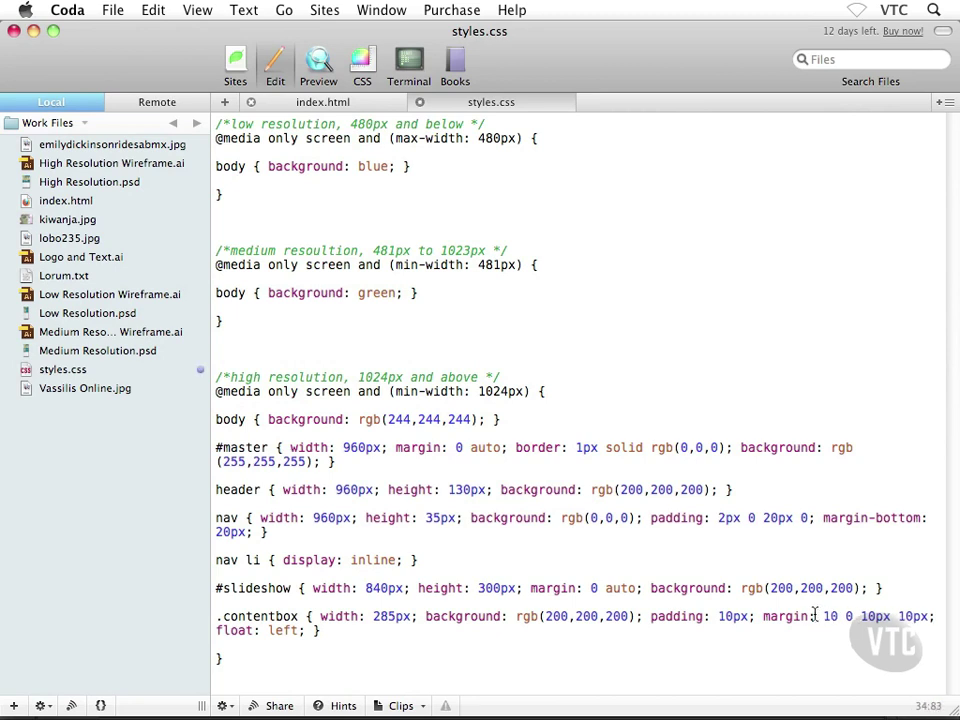
pyautogui.write('px')
pyautogui.press('super+Tab')
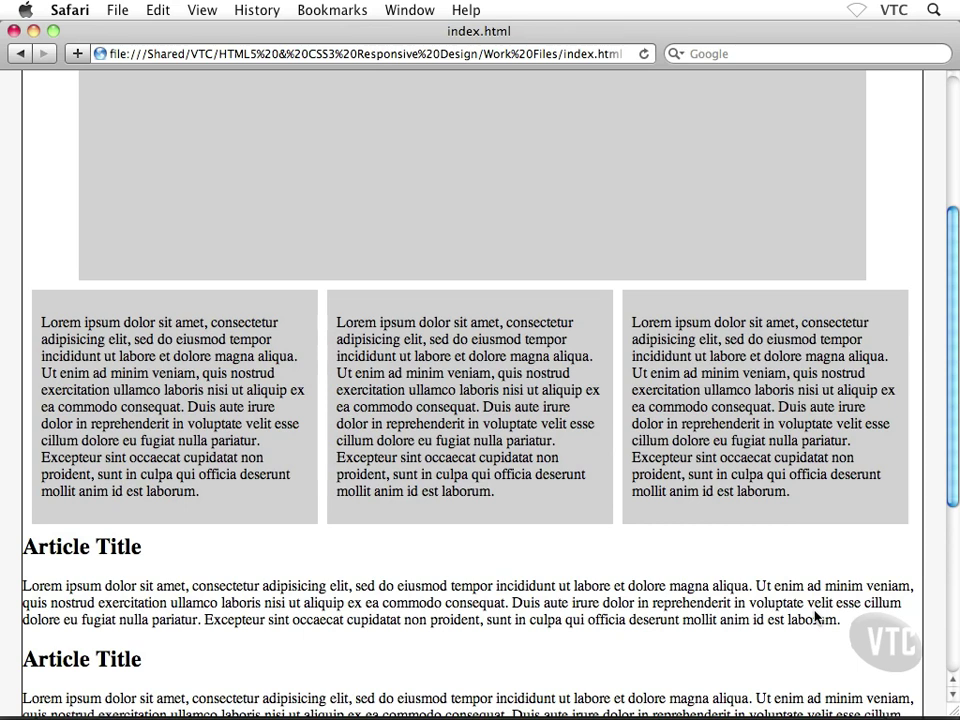
pyautogui.moveTo(152, 373); pyautogui.dragTo(180, 441)
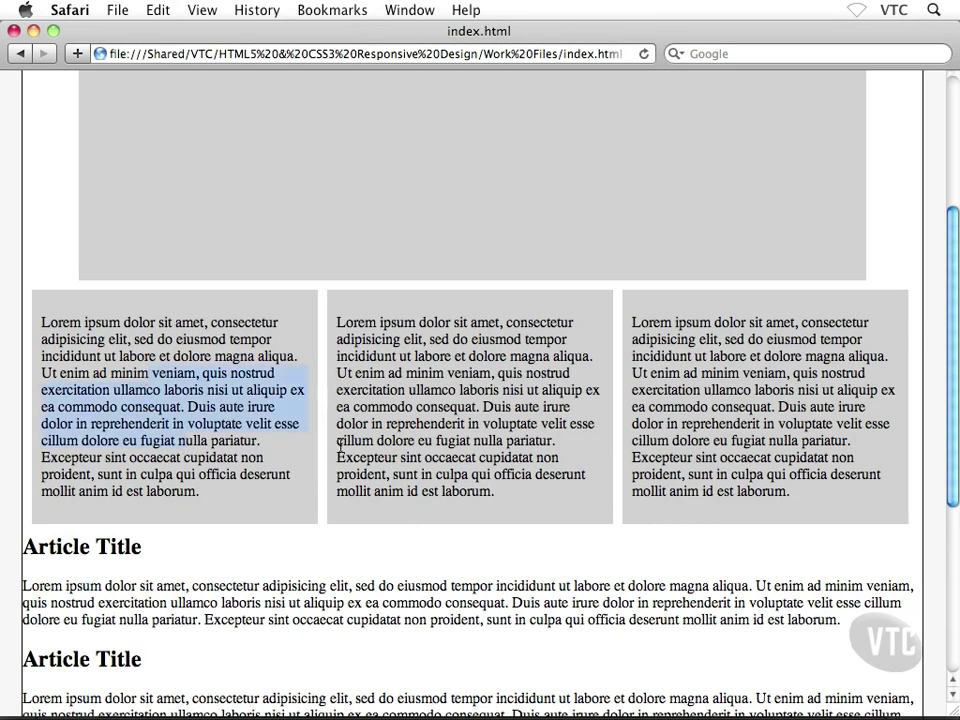
pyautogui.moveTo(407, 372); pyautogui.dragTo(505, 424)
pyautogui.moveTo(709, 356); pyautogui.dragTo(744, 446)
pyautogui.click(744, 452)
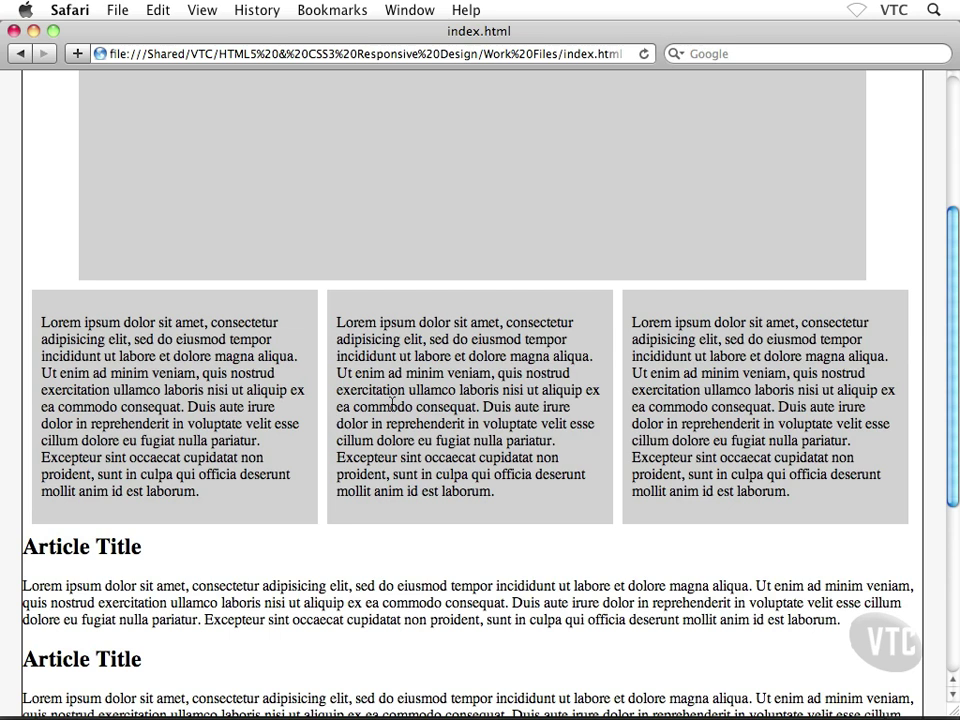
pyautogui.scroll(-3, 392, 404)
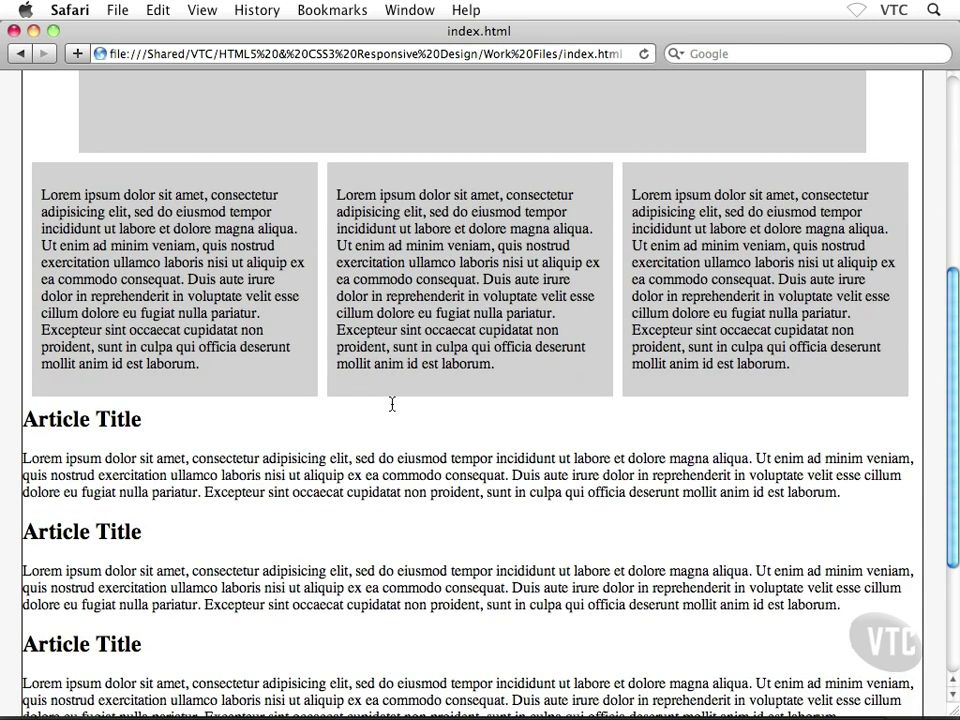
pyautogui.scroll(-2, 392, 404)
pyautogui.scroll(4, 392, 404)
pyautogui.scroll(3, 392, 404)
pyautogui.scroll(4, 392, 404)
pyautogui.scroll(-2, 392, 404)
pyautogui.scroll(-2, 392, 404)
pyautogui.scroll(-4, 392, 404)
pyautogui.scroll(-5, 392, 404)
pyautogui.scroll(-1, 380, 403)
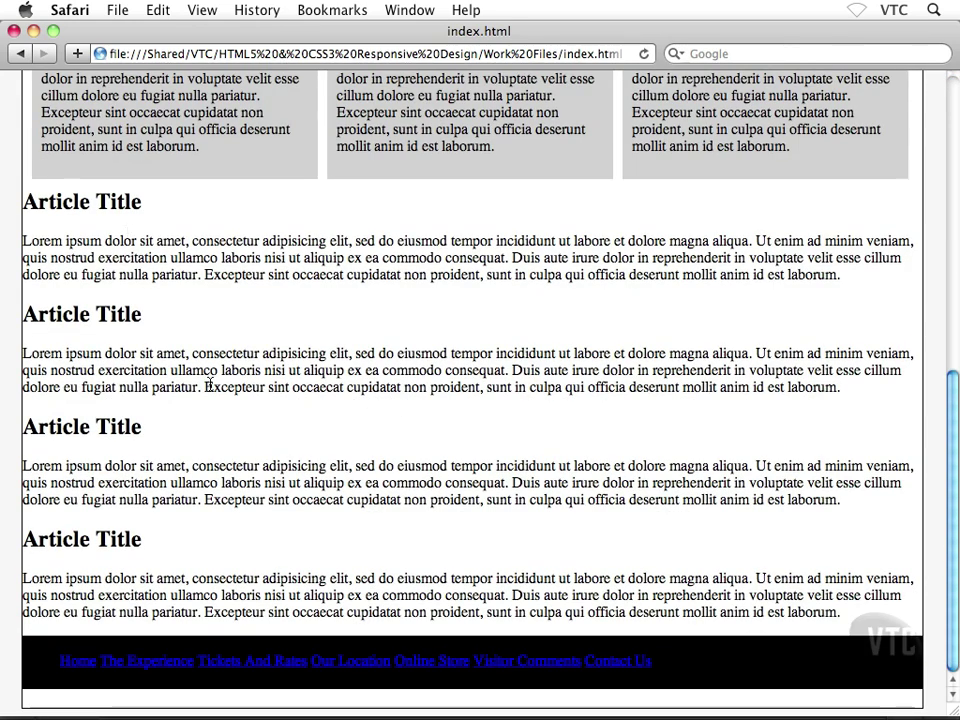
pyautogui.scroll(1, 210, 385)
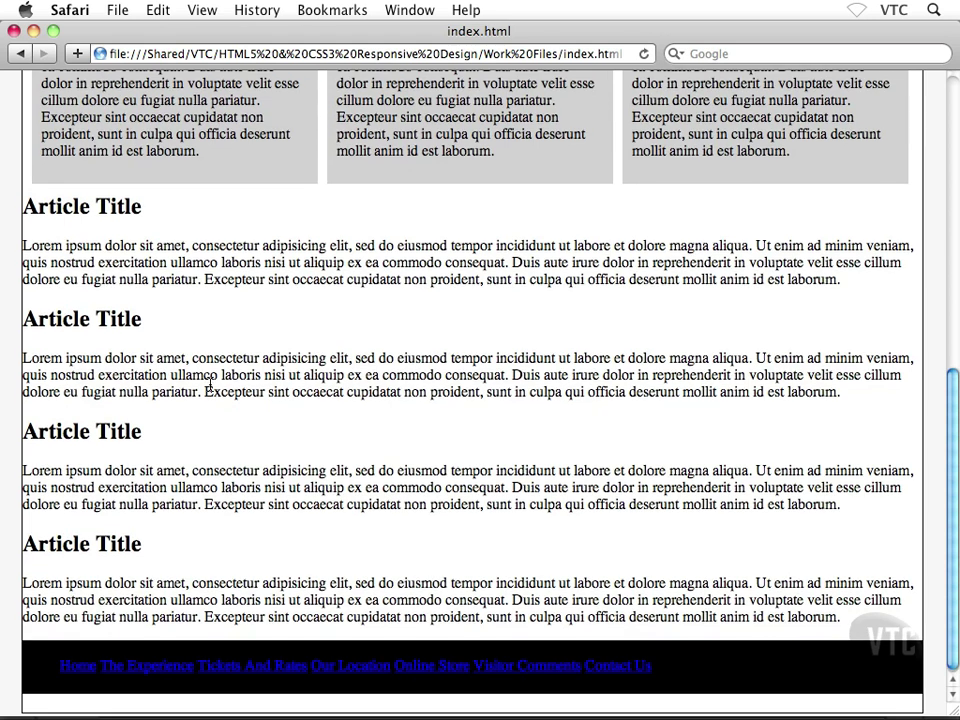